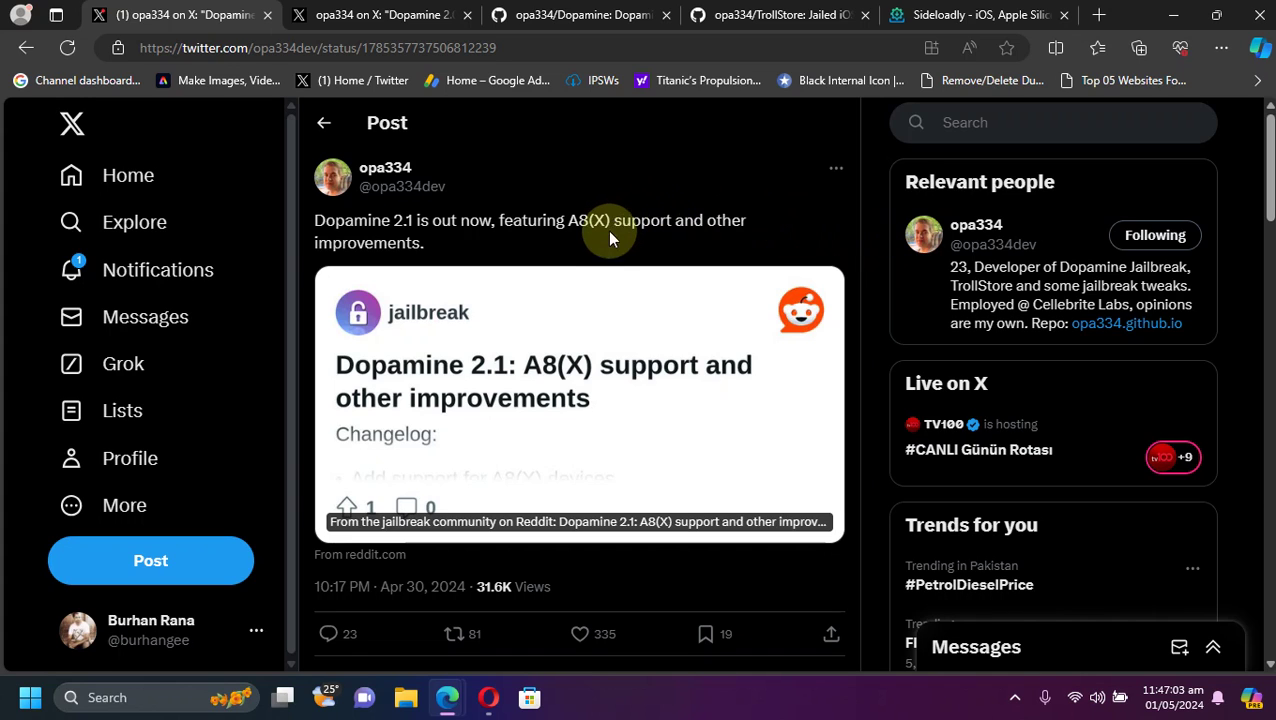
# Step: Highlight the A8(X) device support mention, glance at the Dopamine 2.0 post, then return to the 2.1 post
pyautogui.moveTo(567, 221); pyautogui.dragTo(607, 220)
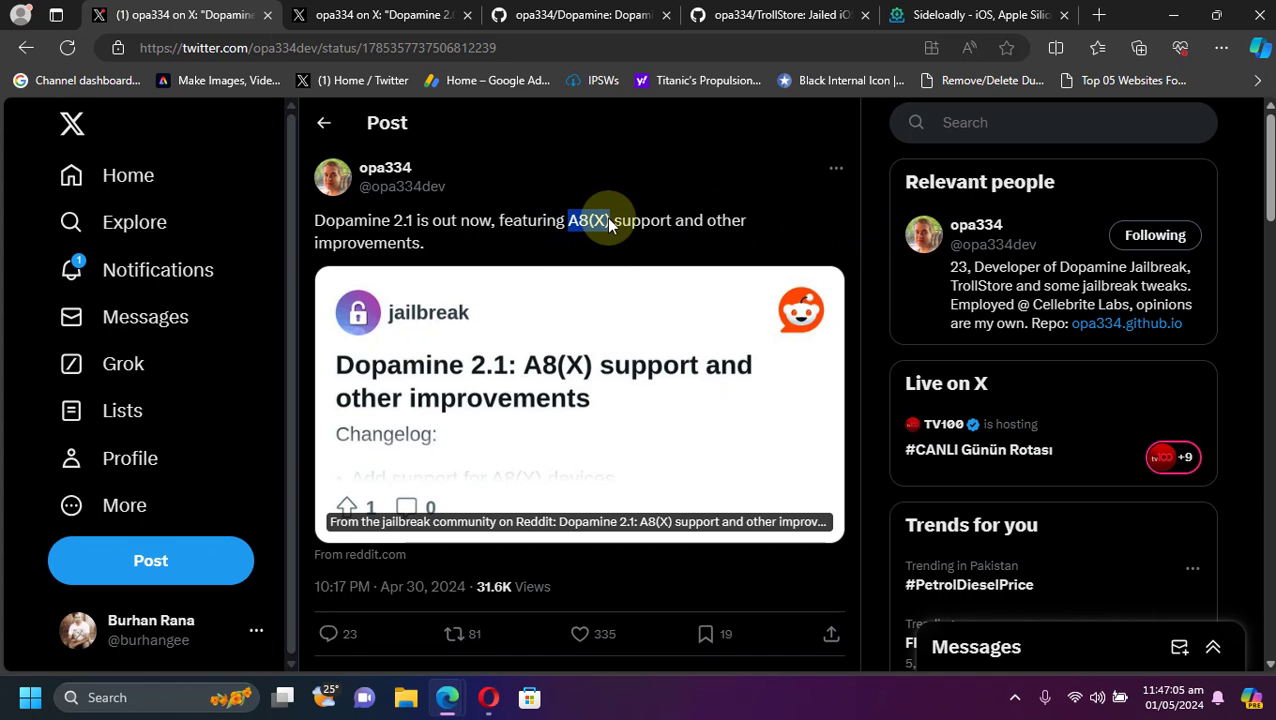
pyautogui.click(870, 230)
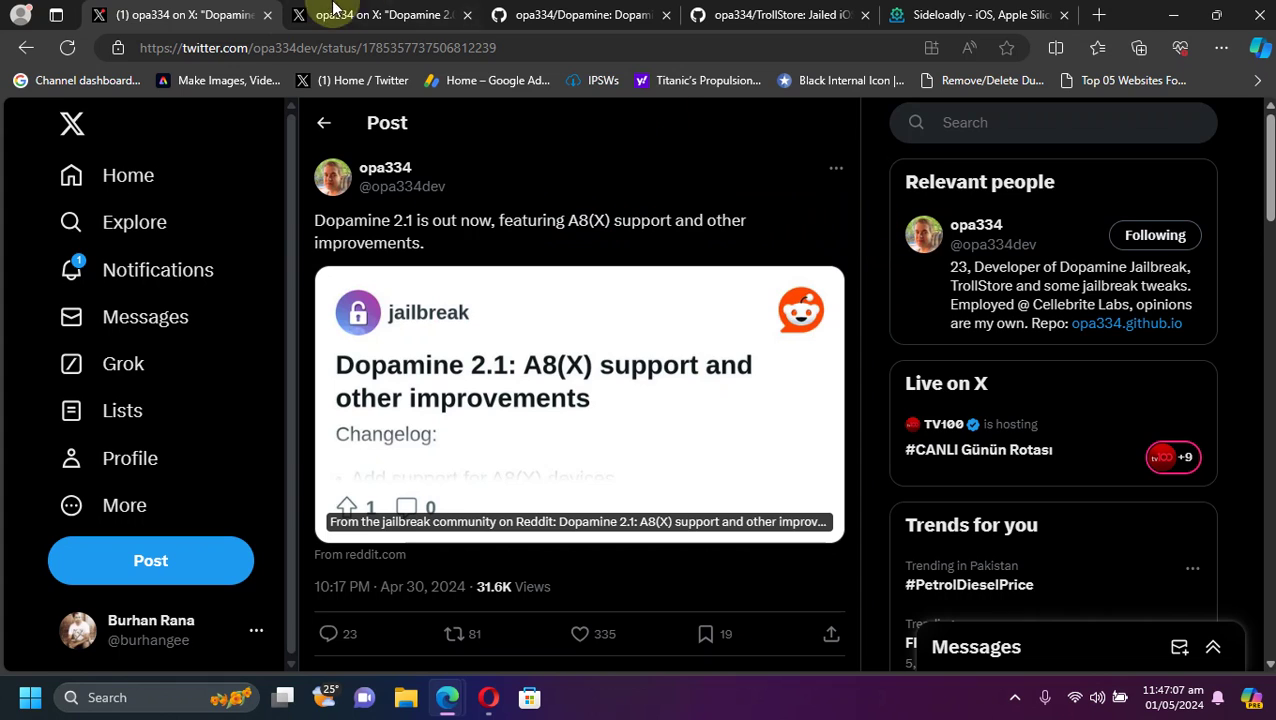
pyautogui.click(382, 16)
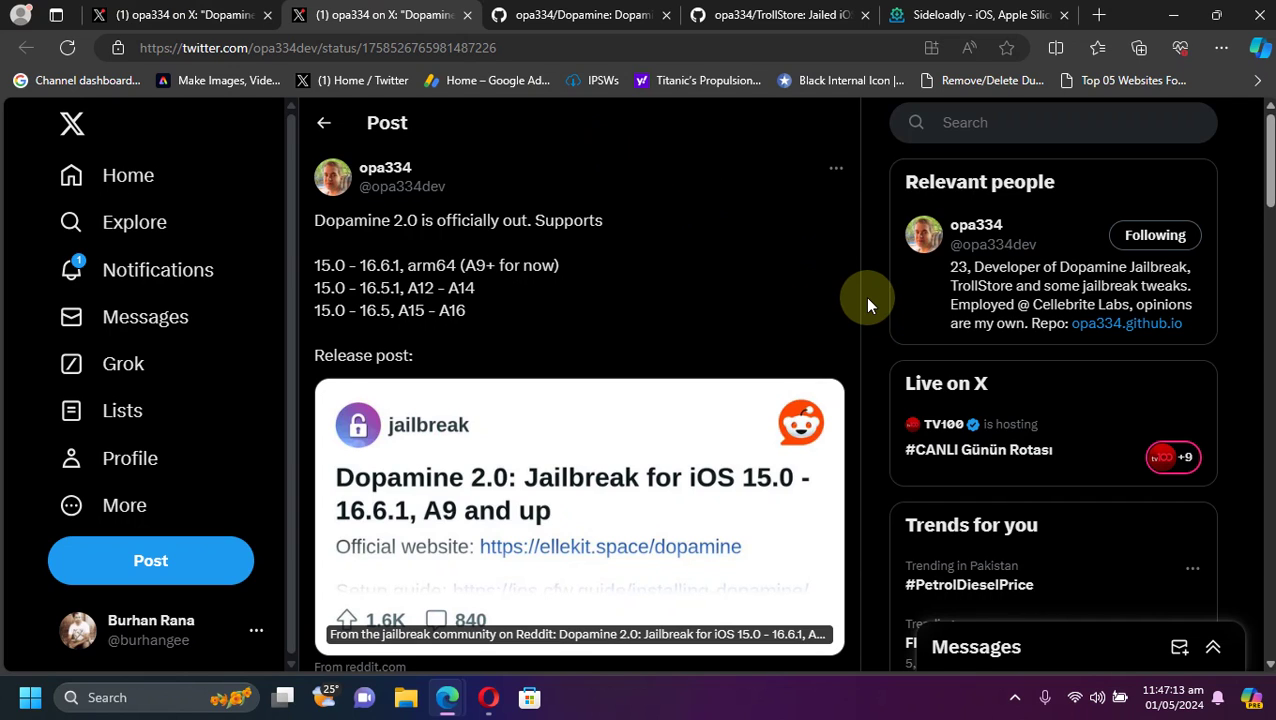
pyautogui.click(200, 15)
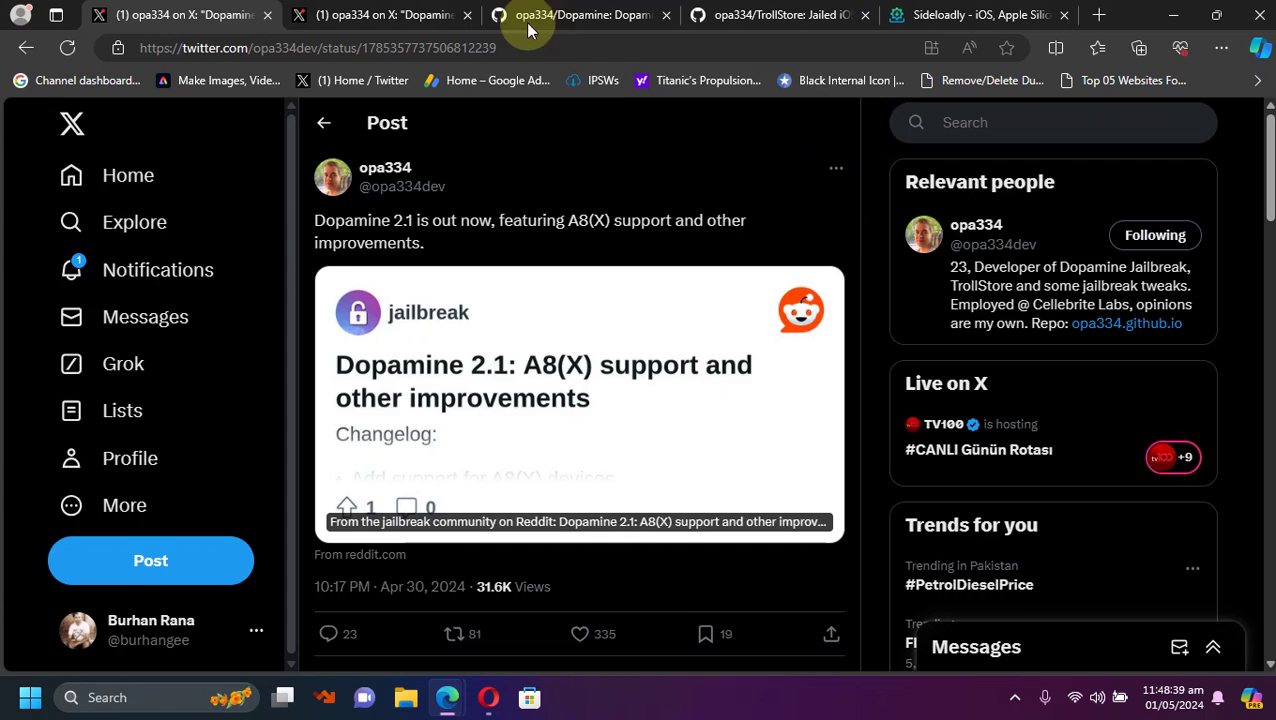
# Step: Open the Dopamine 2.1.1 release page on GitHub, scroll to its Assets, then switch to Sideloadly's site
pyautogui.click(561, 25)
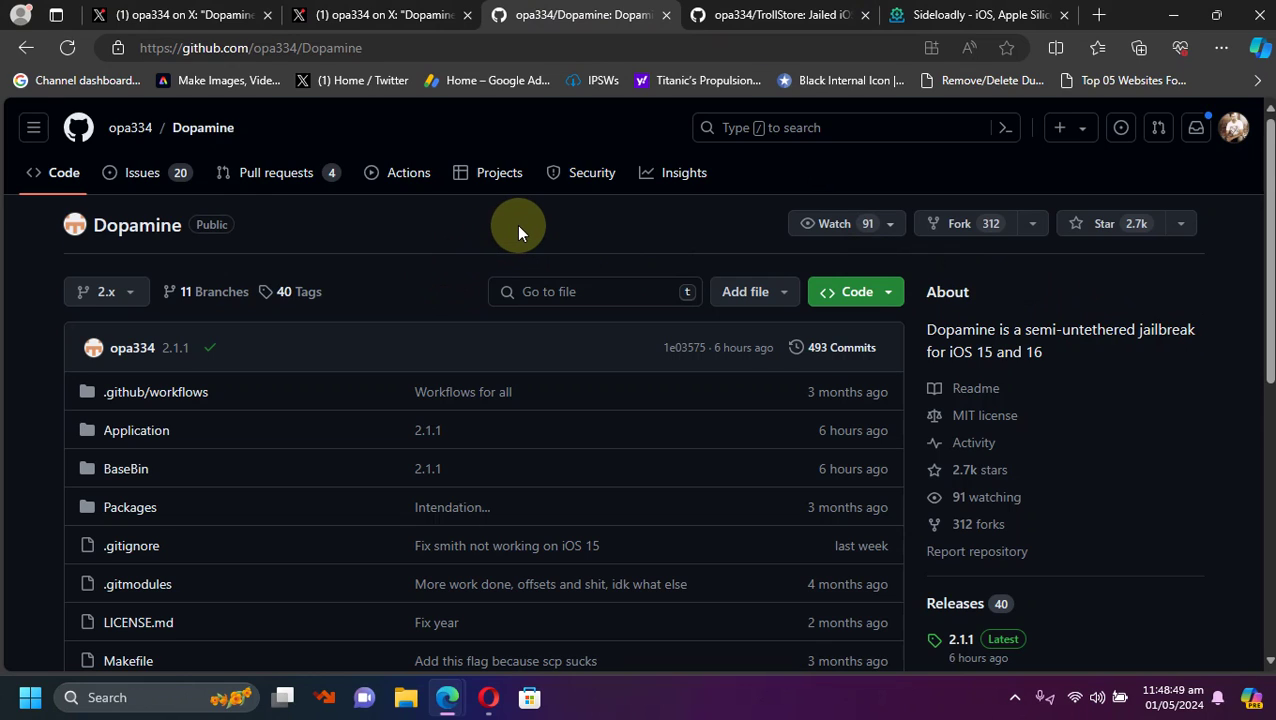
pyautogui.scroll(-2, 1153, 390)
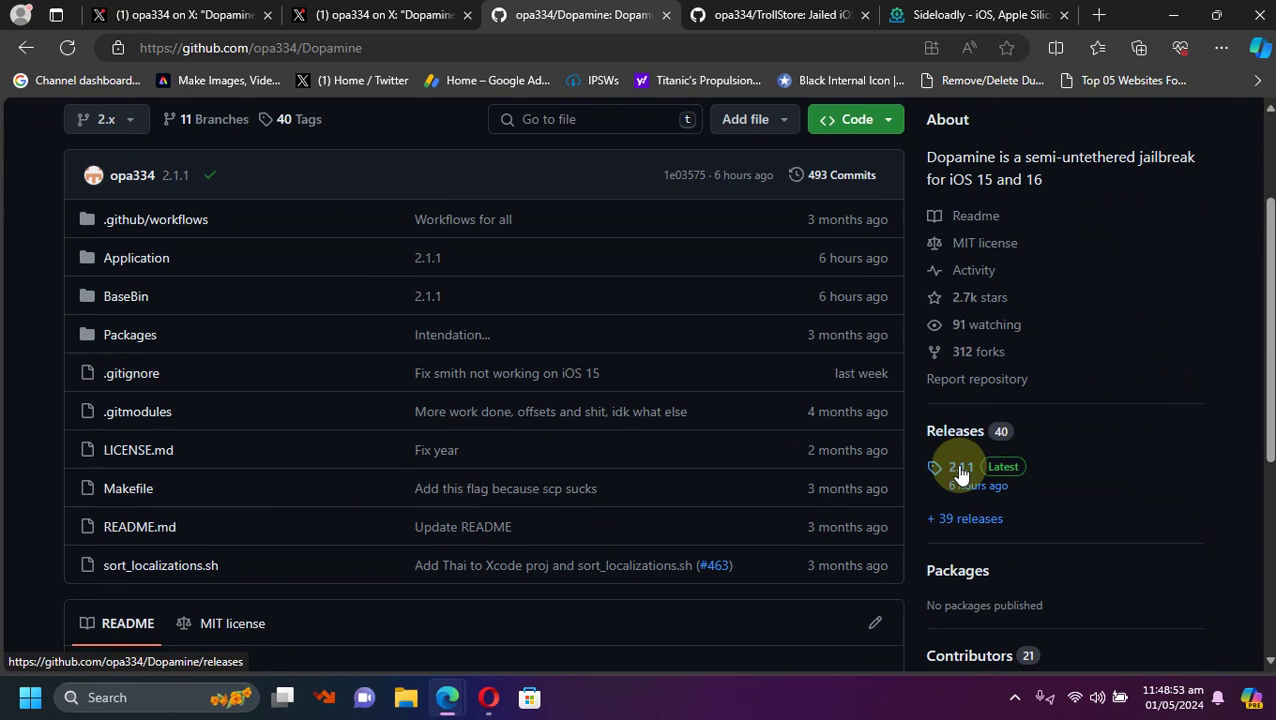
pyautogui.click(966, 470)
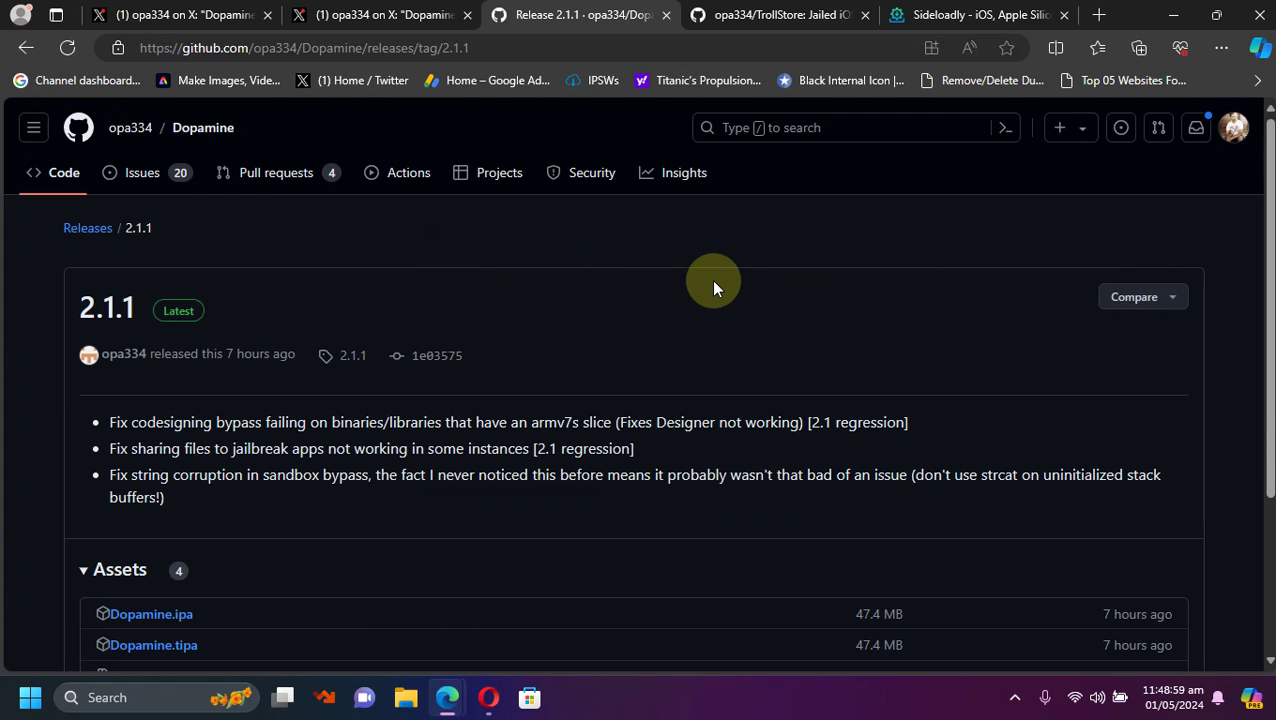
pyautogui.scroll(-1, 705, 285)
pyautogui.scroll(-2, 330, 405)
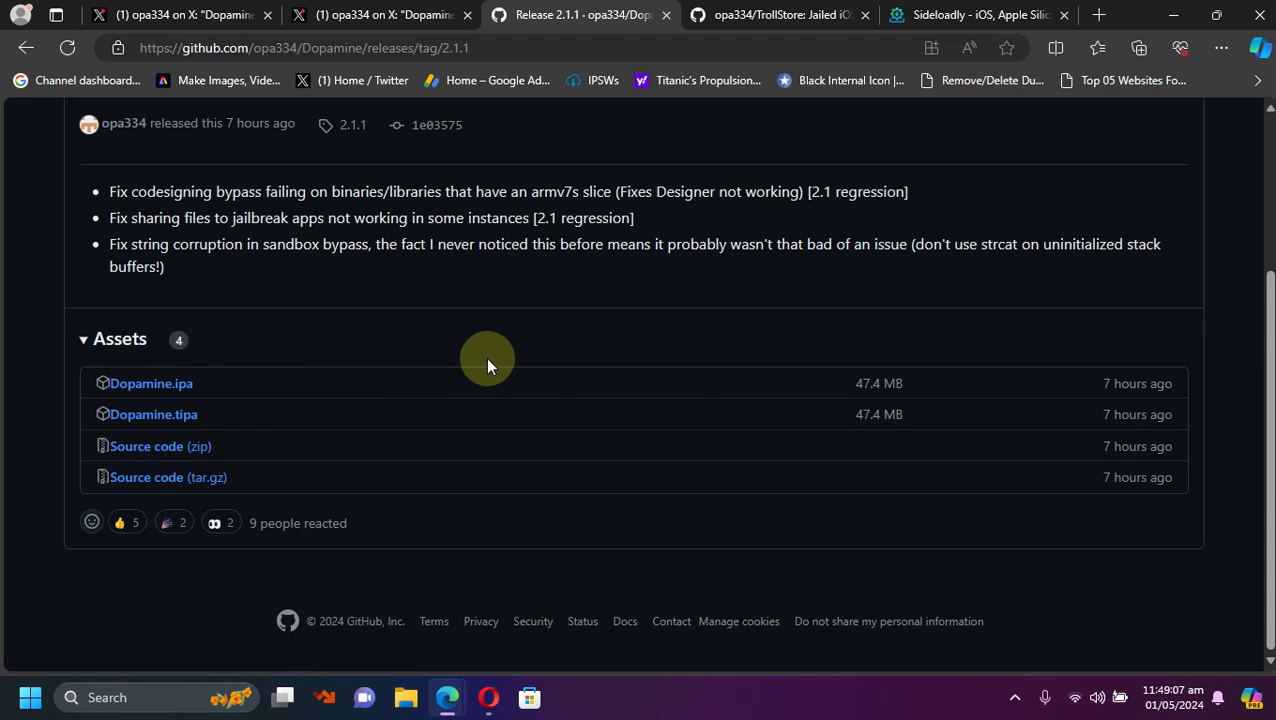
pyautogui.click(960, 16)
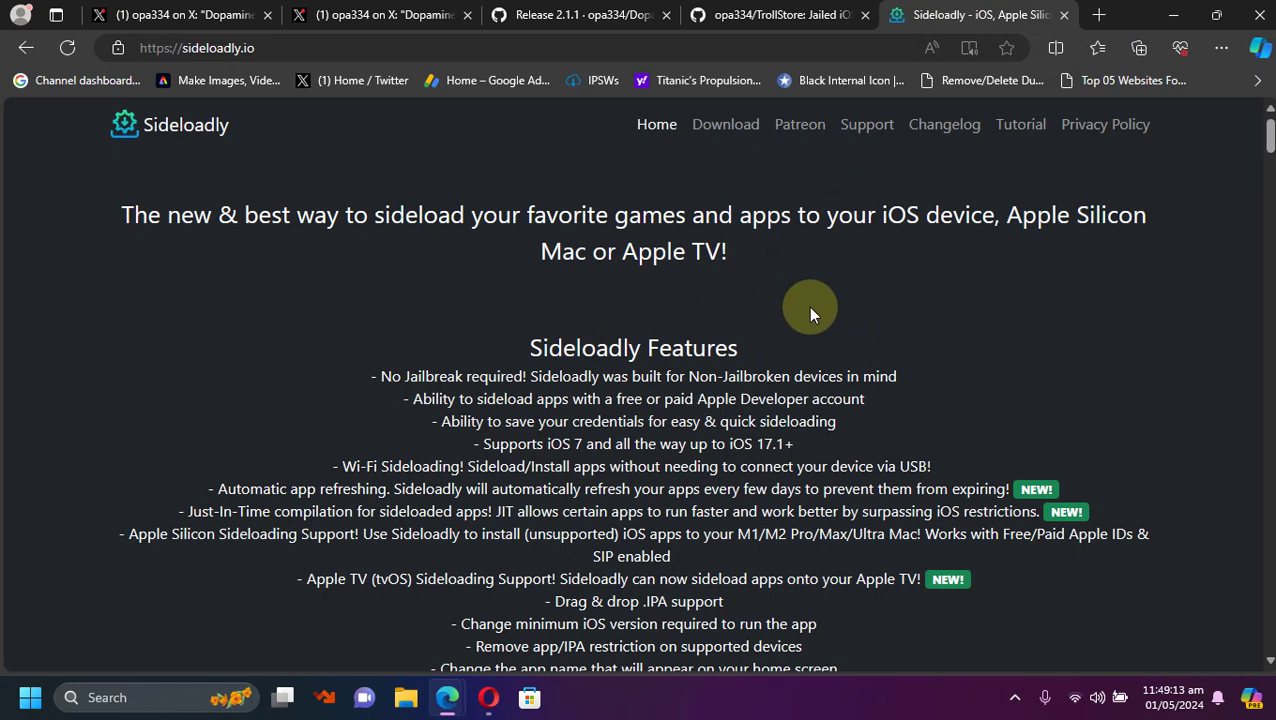
# Step: Scroll sideloadly.io down to the Download Sideloadly buttons and Windows notice, then back up
pyautogui.scroll(-6, 800, 304)
pyautogui.scroll(-5, 812, 311)
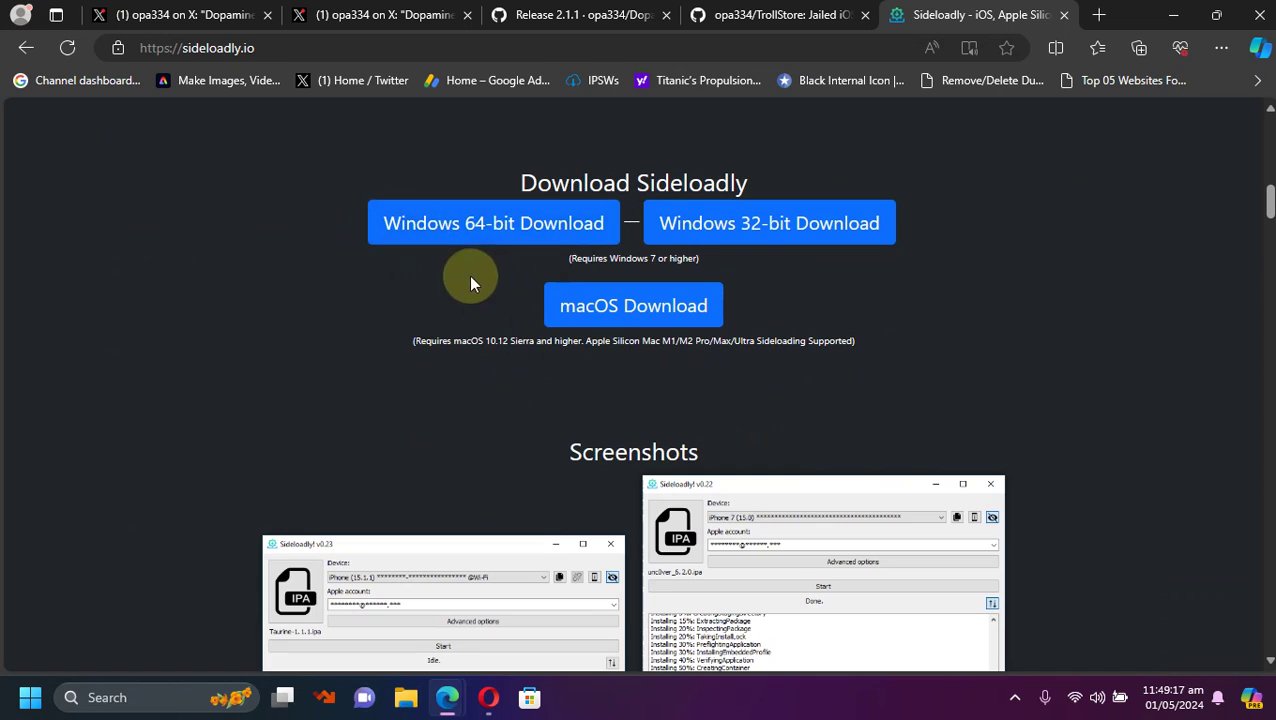
pyautogui.scroll(2, 480, 285)
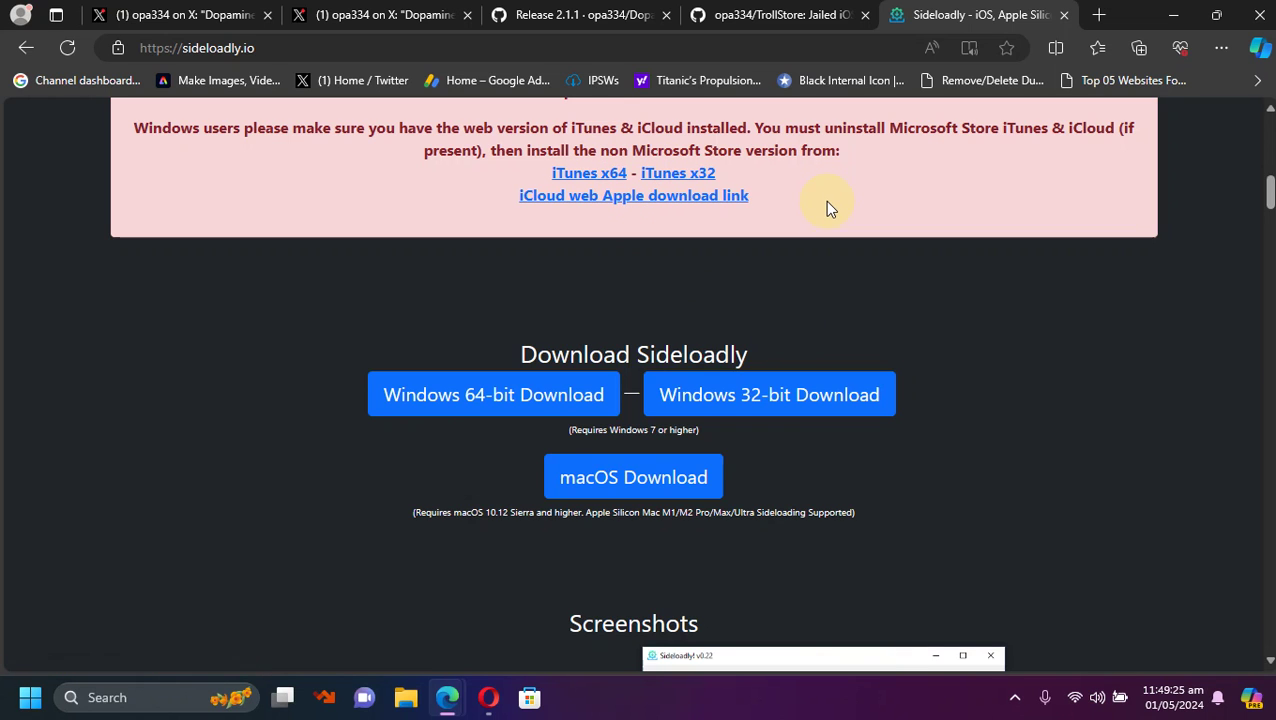
pyautogui.scroll(2, 828, 208)
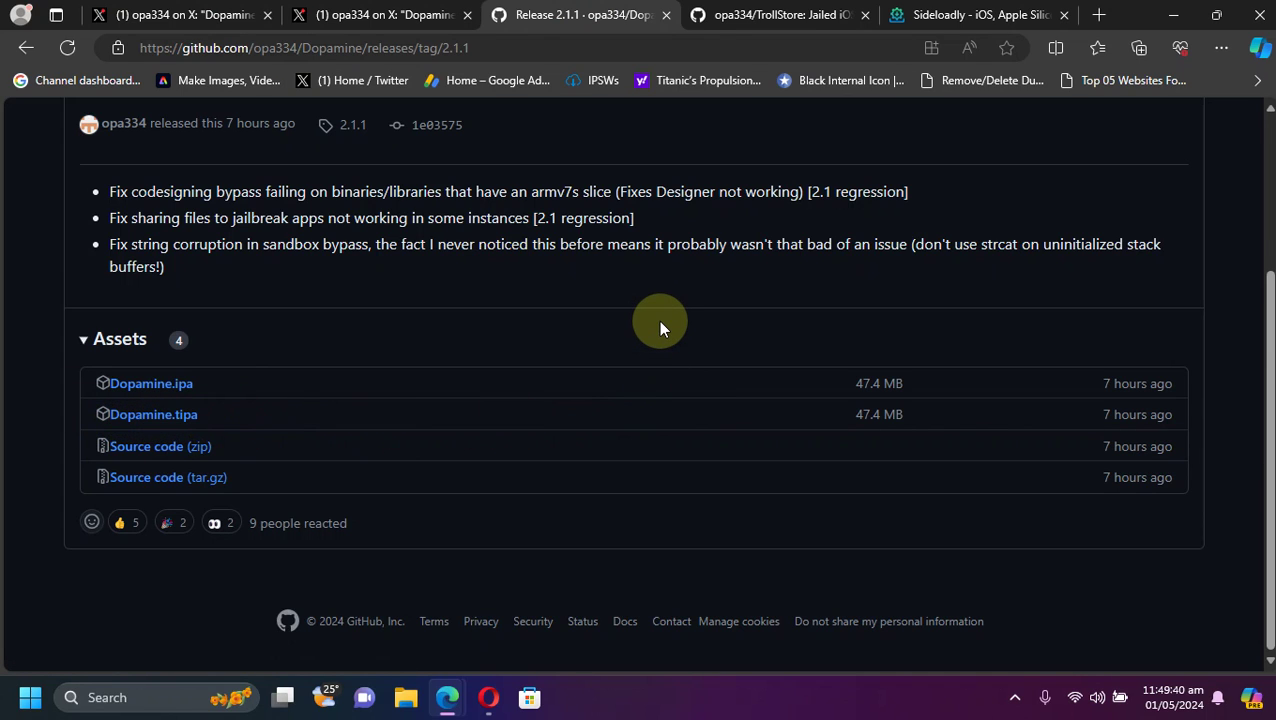
# Step: Highlight the 'Allow JIT in Apps' and 'Change mobile password' entries in the Dopamine 2.1 changelog
pyautogui.click(765, 16)
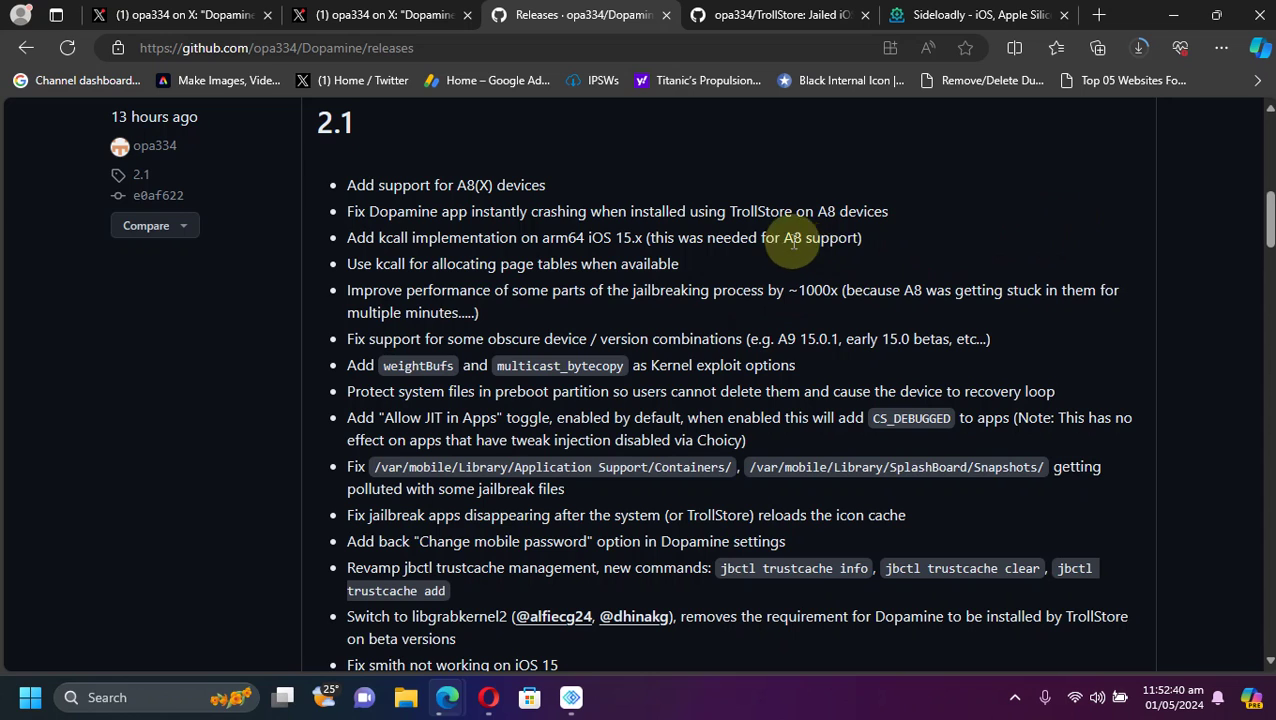
pyautogui.moveTo(1270, 214); pyautogui.dragTo(1270, 220)
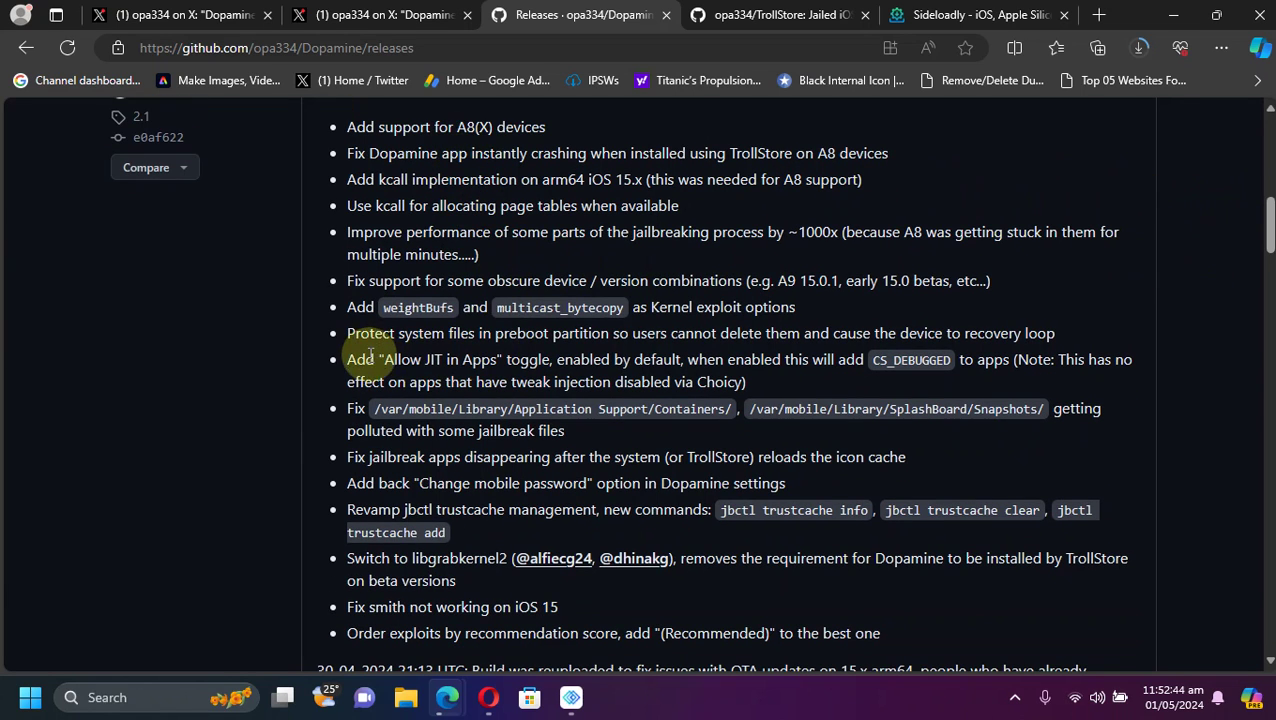
pyautogui.moveTo(385, 361); pyautogui.dragTo(854, 358)
pyautogui.click(820, 358)
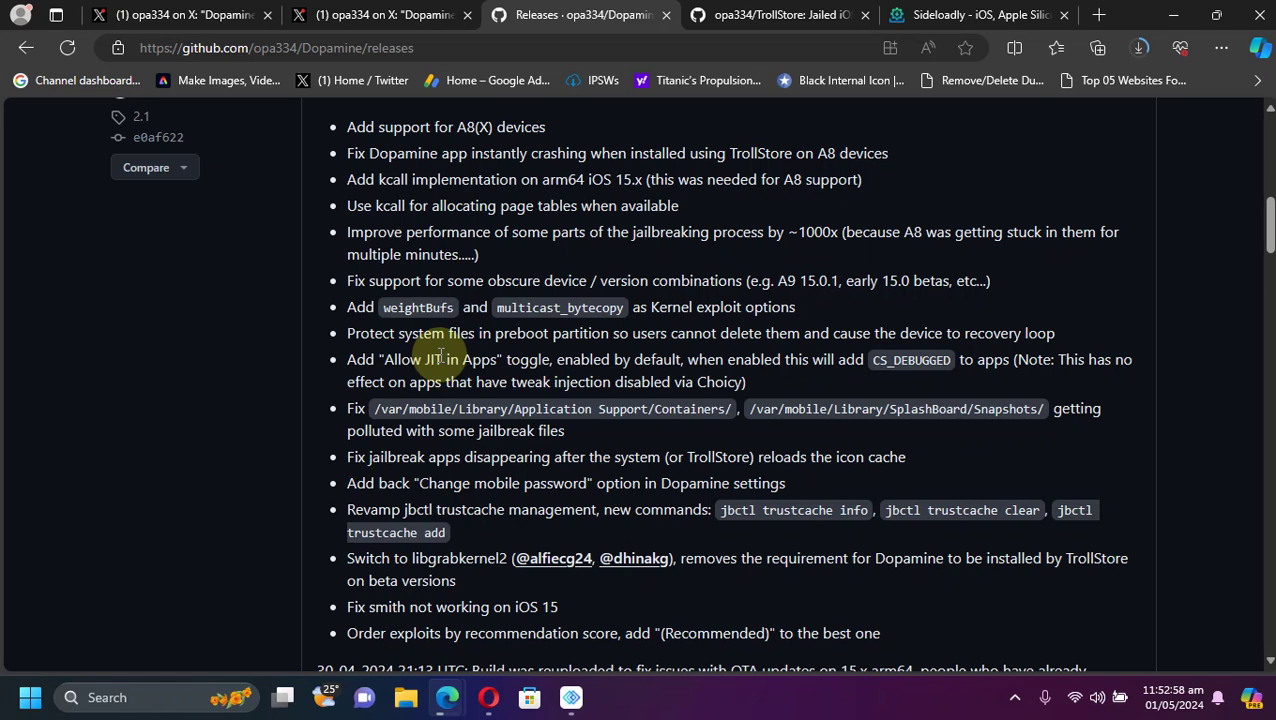
pyautogui.moveTo(385, 360); pyautogui.dragTo(496, 360)
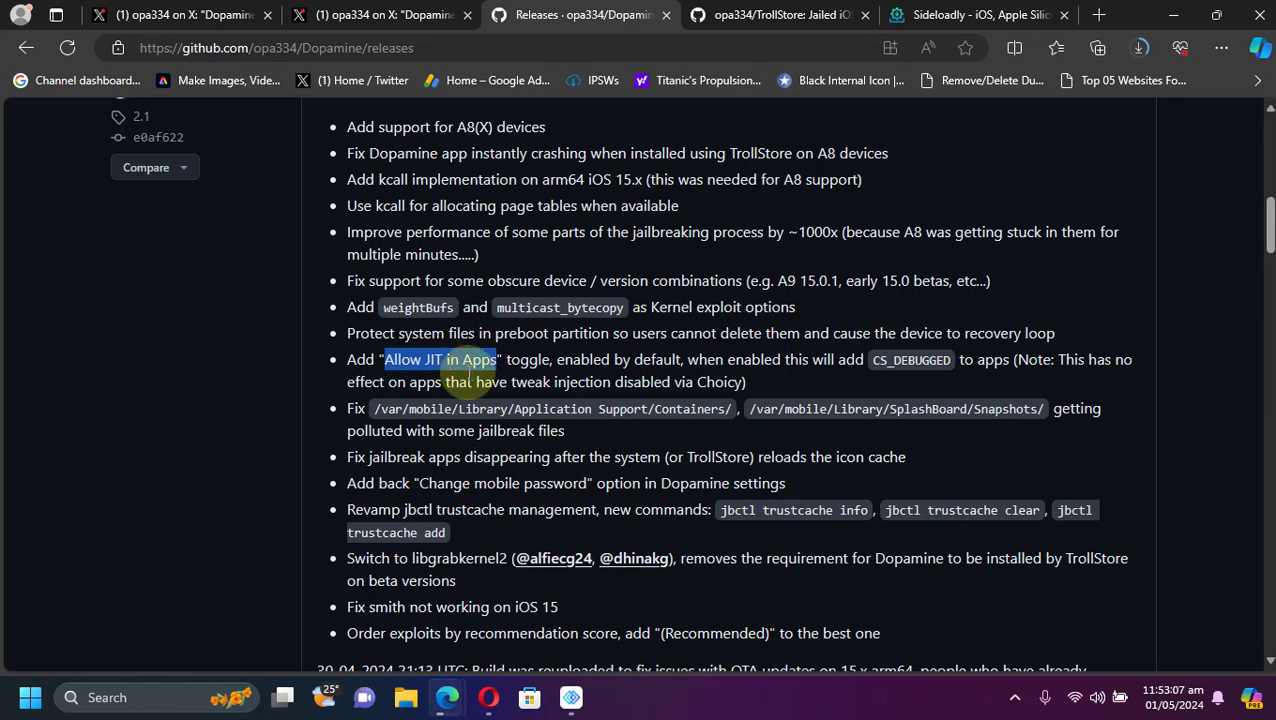
pyautogui.moveTo(418, 483); pyautogui.dragTo(590, 484)
pyautogui.click(661, 493)
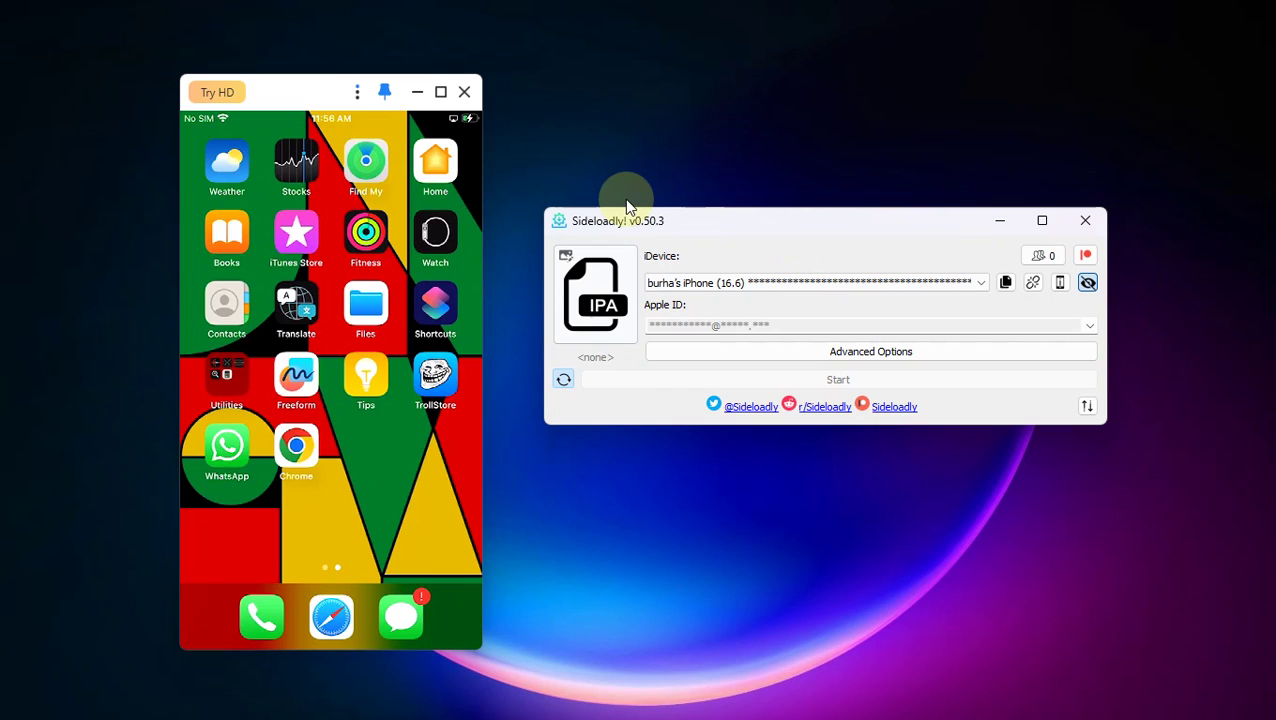
# Step: Load Dopamine.ipa from Downloads into Sideloadly and install it onto the iOS 16.6 iPhone
pyautogui.click(594, 307)
pyautogui.click(597, 307)
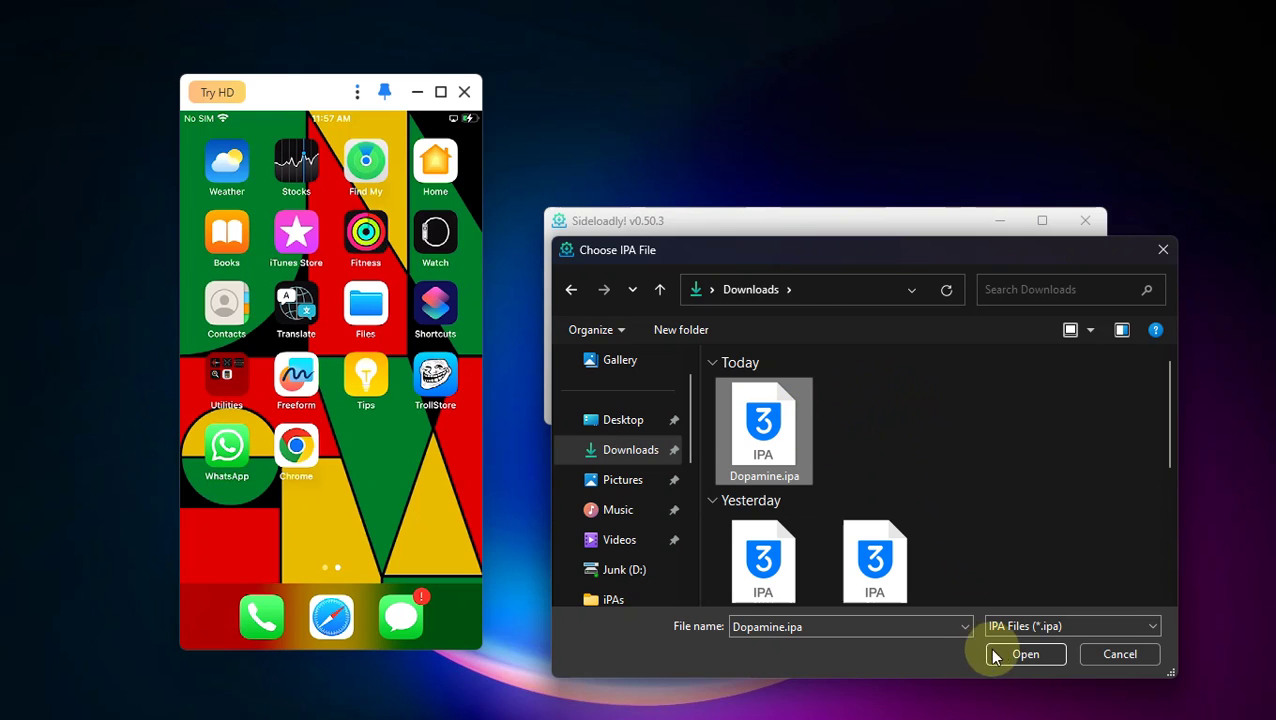
pyautogui.click(1024, 653)
pyautogui.click(838, 381)
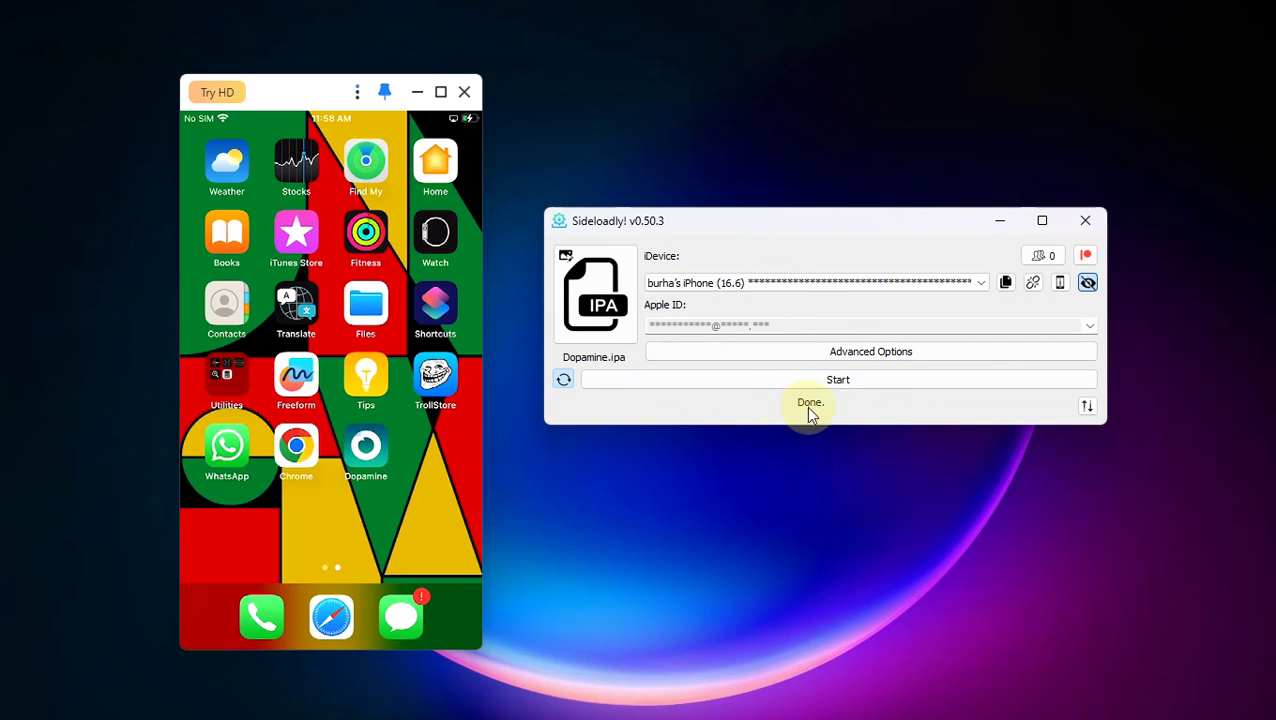
# Step: Close Sideloadly and open TrollStore on the mirrored iPhone to set up Dopamine
pyautogui.click(1085, 220)
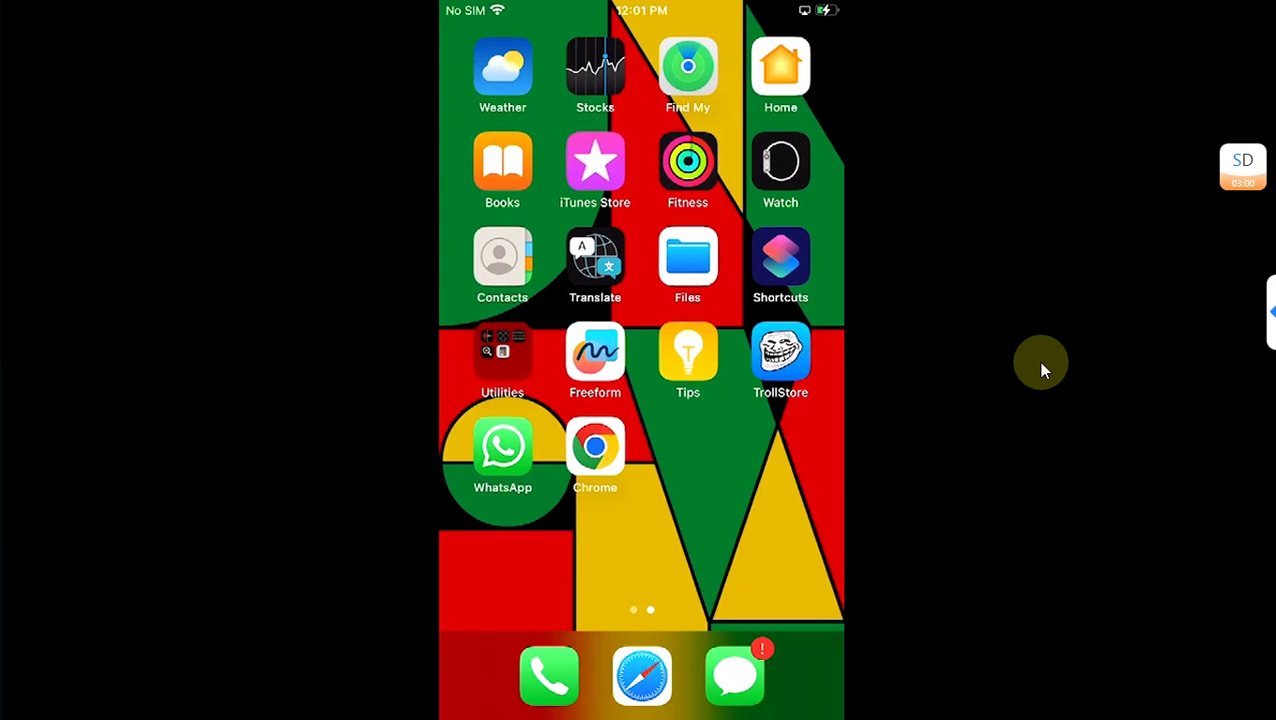
pyautogui.click(800, 385)
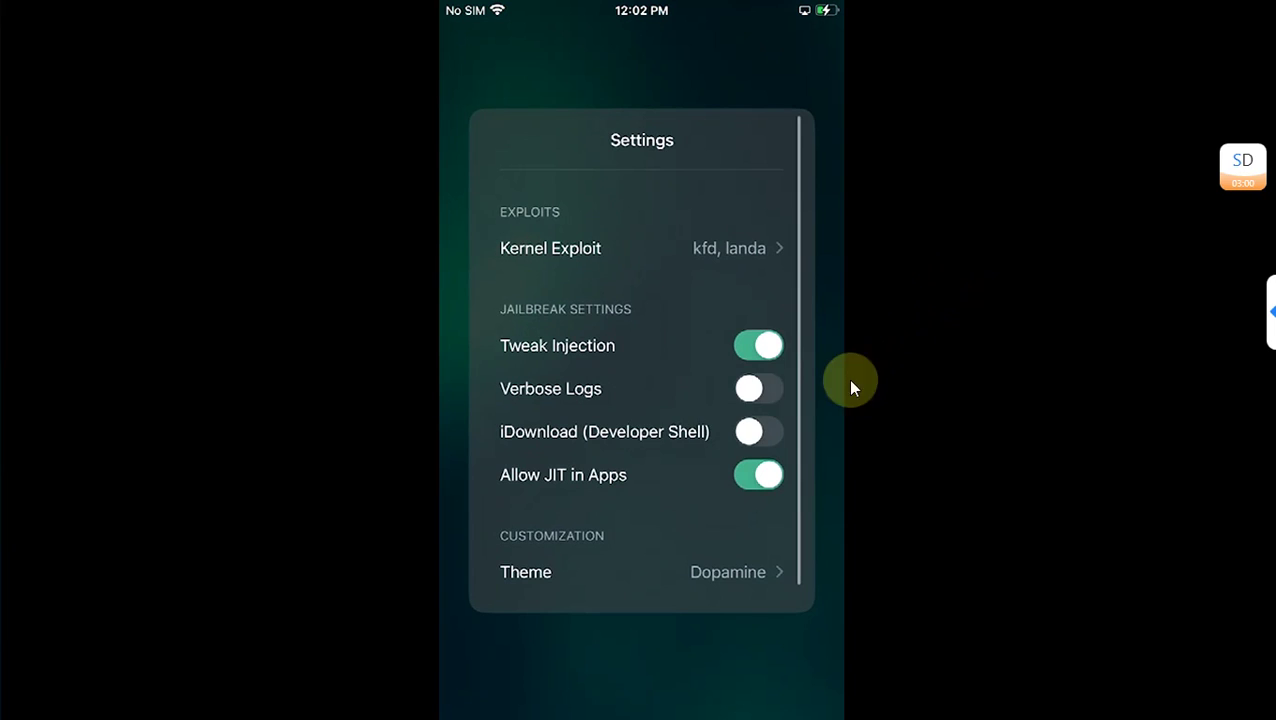
# Step: Close Dopamine's Settings sheet and run the jailbreak until Sileo appears on the home screen
pyautogui.scroll(-2, 597, 490)
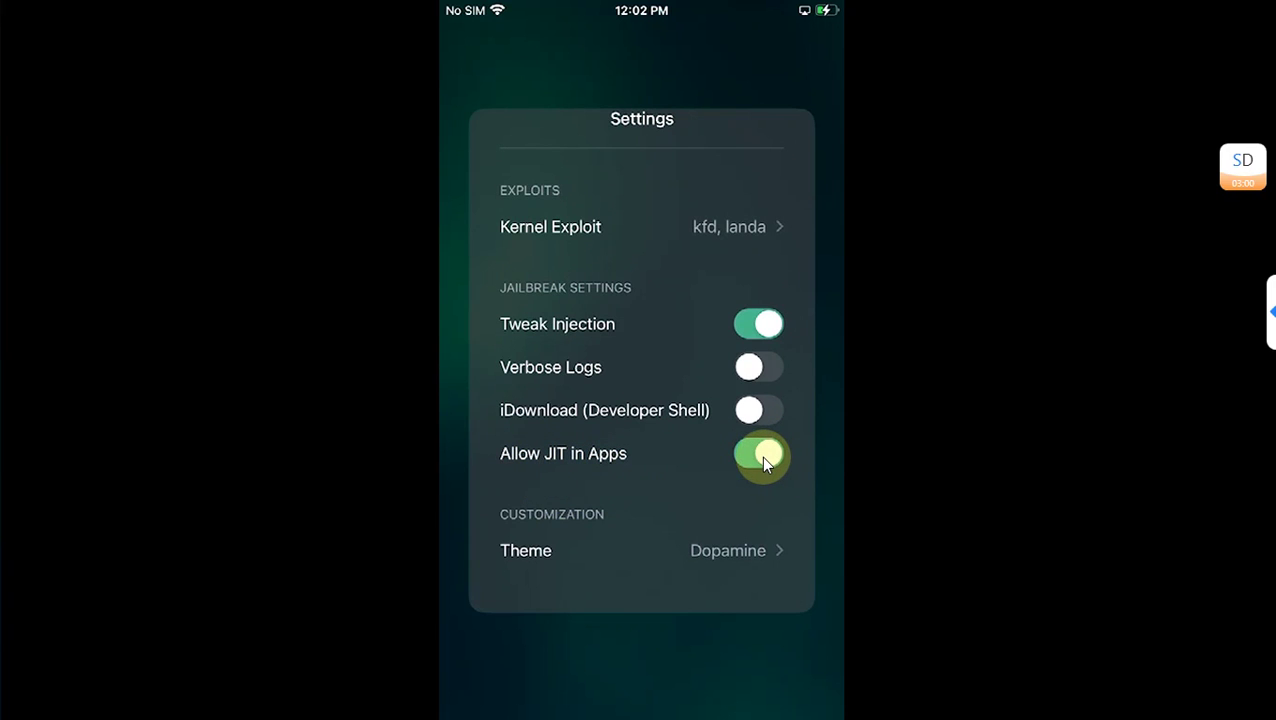
pyautogui.click(832, 405)
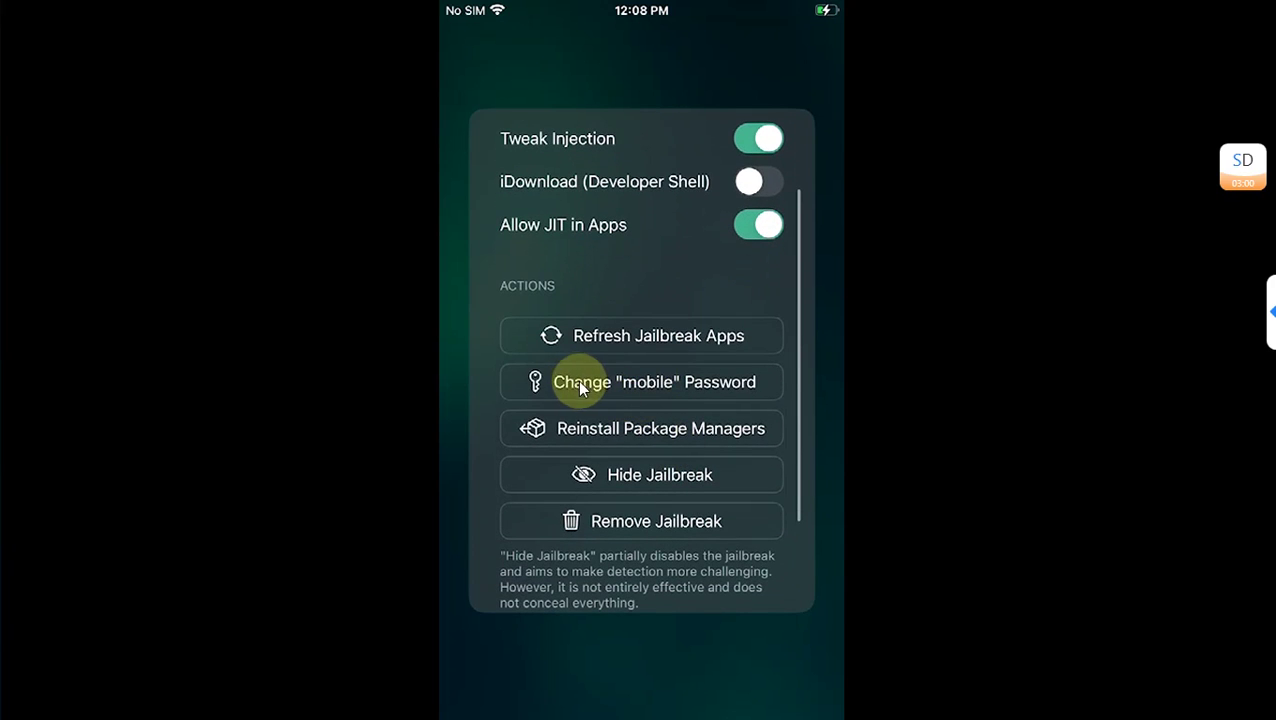
# Step: Bring up the Change "mobile" Password prompt, cancel it, and launch Sileo
pyautogui.click(675, 383)
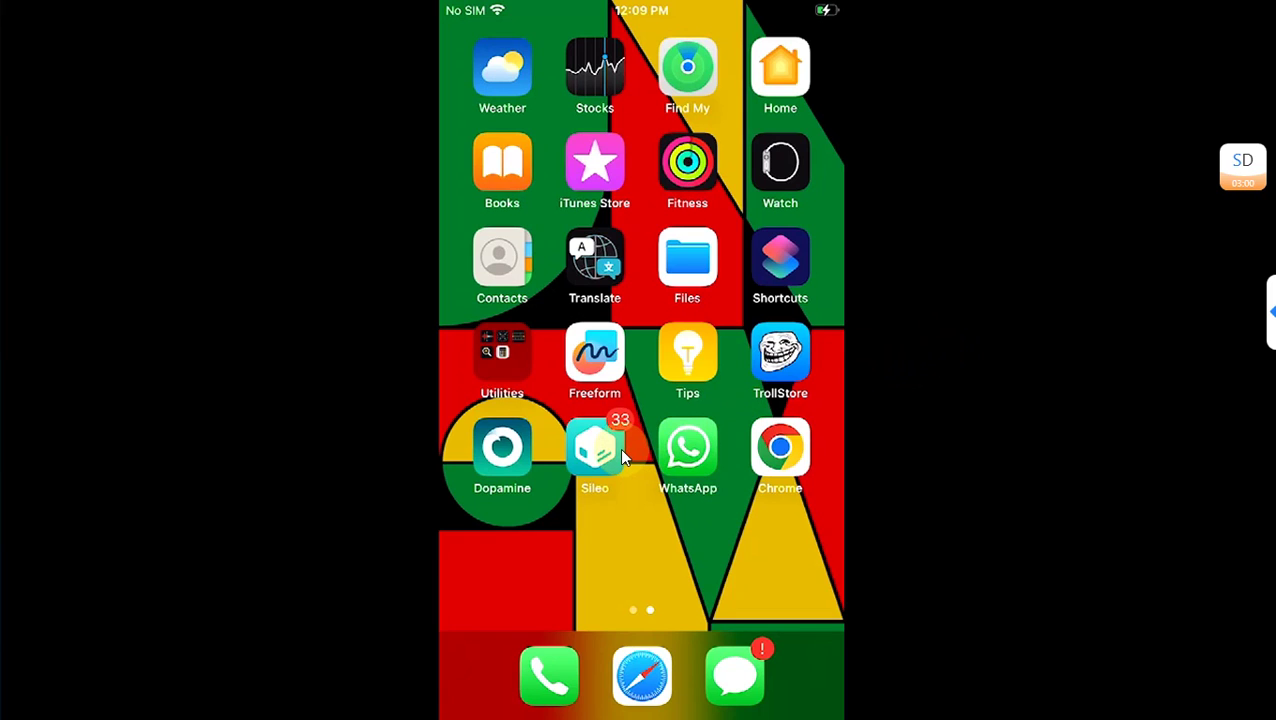
pyautogui.click(592, 447)
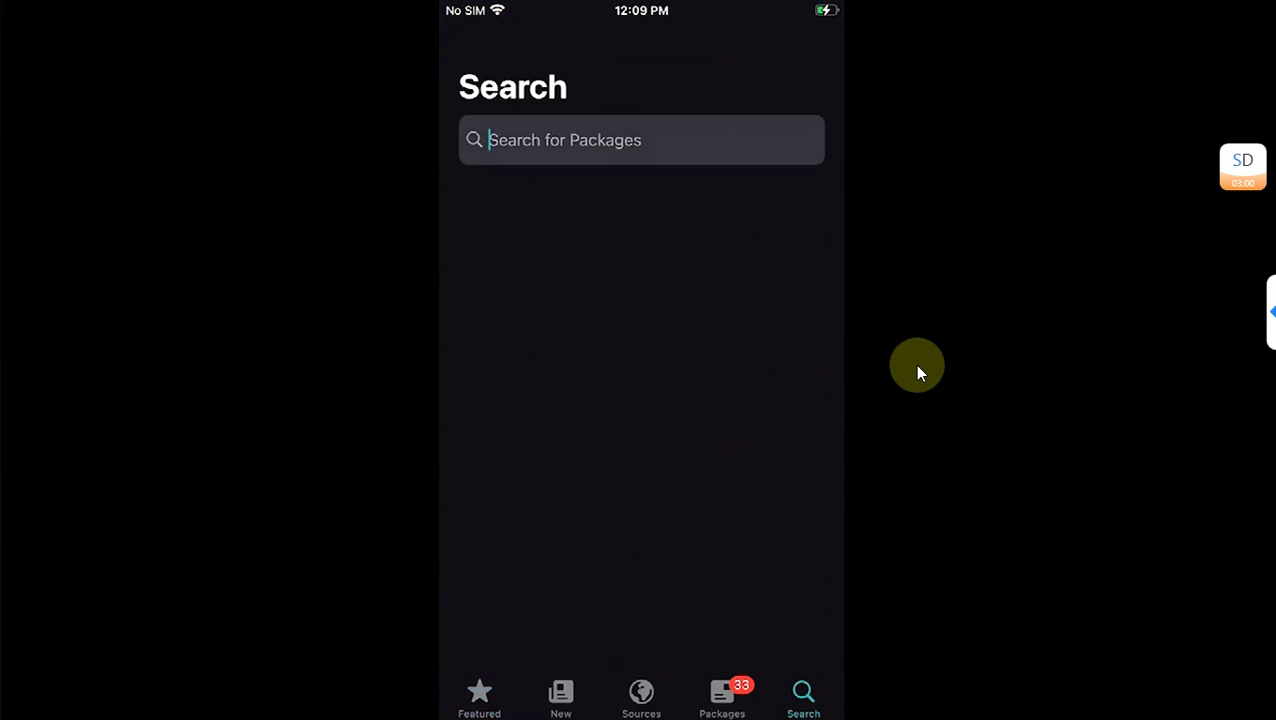
# Step: Search Sileo for 'Pref' to list PreferenceLoader and similar packages
pyautogui.write('Pr')
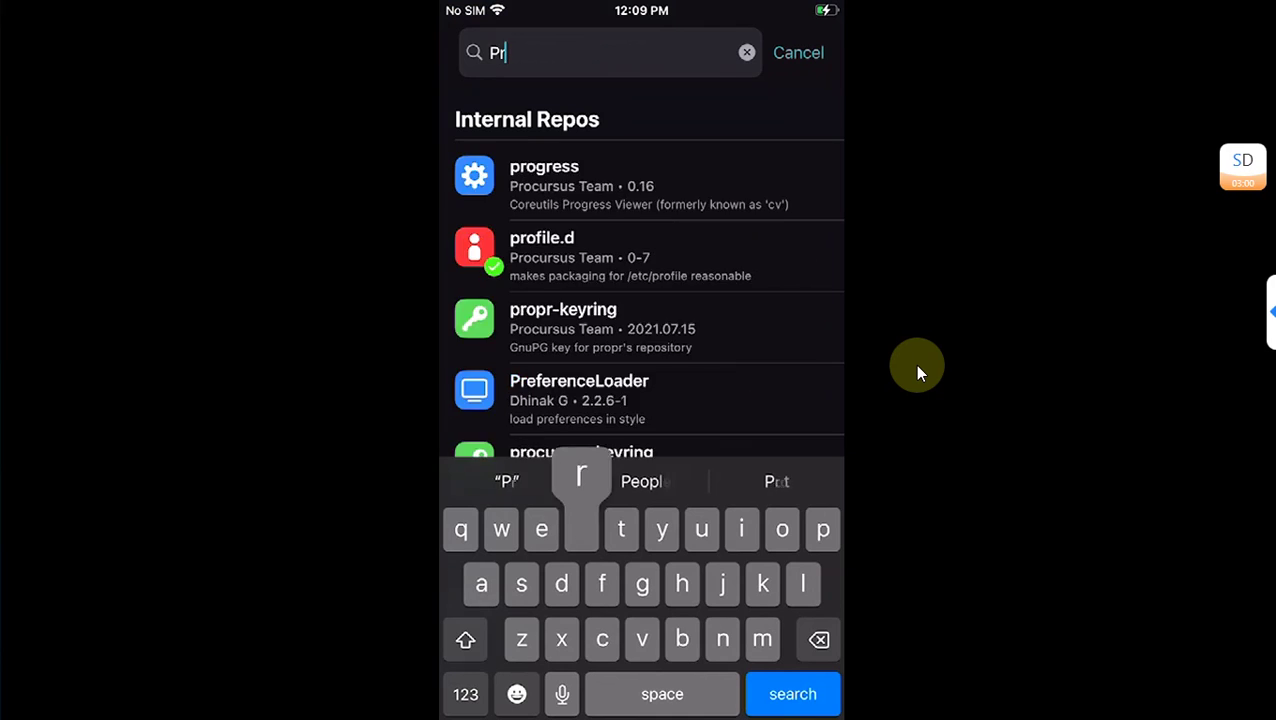
pyautogui.write('ef')
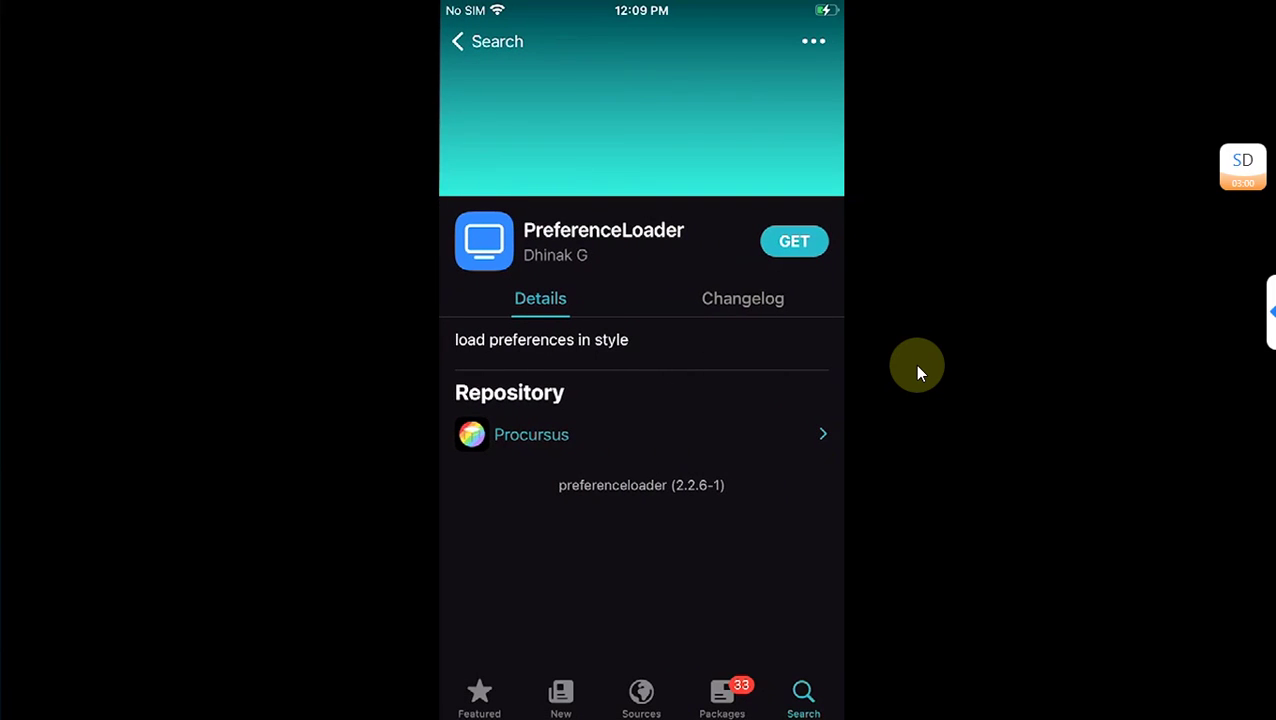